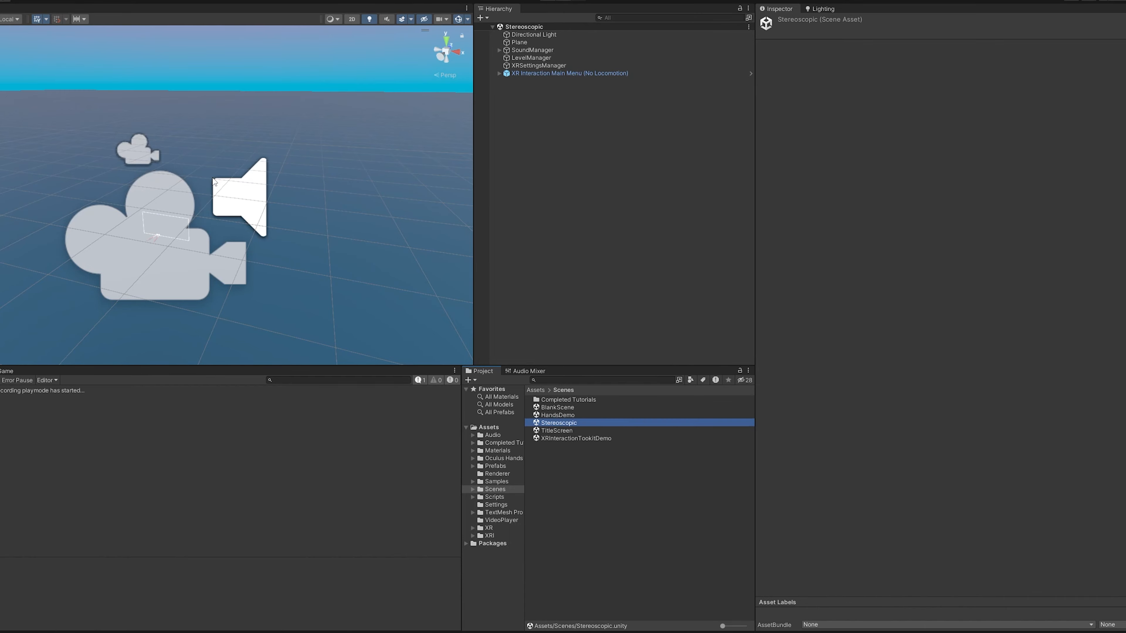
- Add a Video Player object to the Stereoscopic scene, keeping its default name
mouse_move(213, 183)
right_down()
mouse_move(294, 219)
mouse_move(148, 191)
mouse_move(179, 152)
mouse_move(216, 154)
mouse_move(201, 149)
mouse_move(201, 186)
mouse_move(197, 169)
right_up()
key(w)
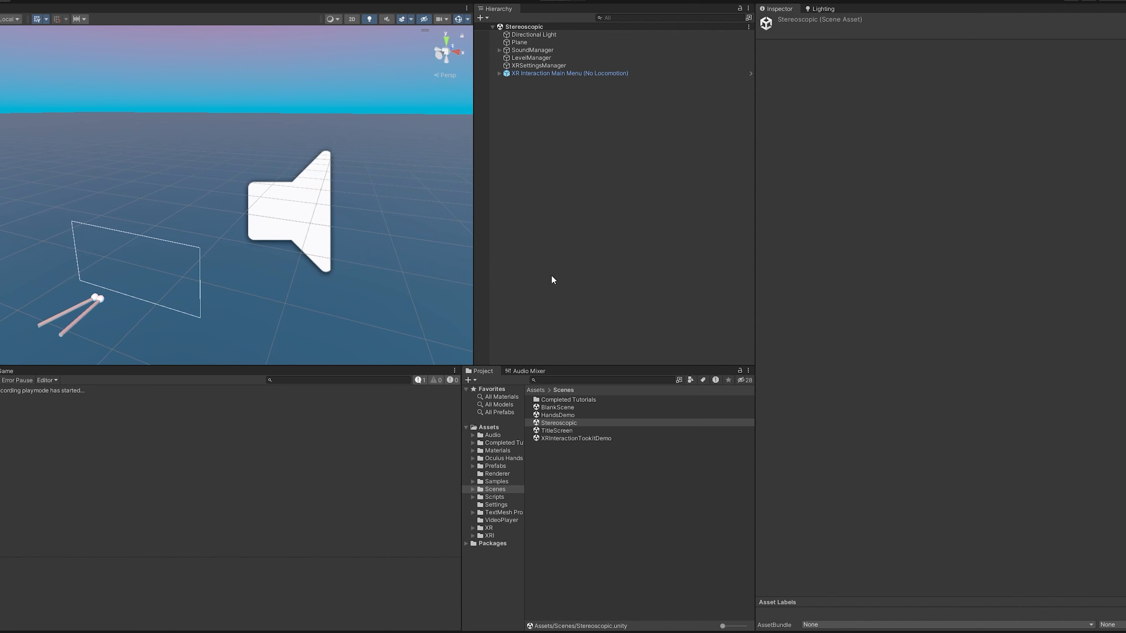
right_click(550, 113)
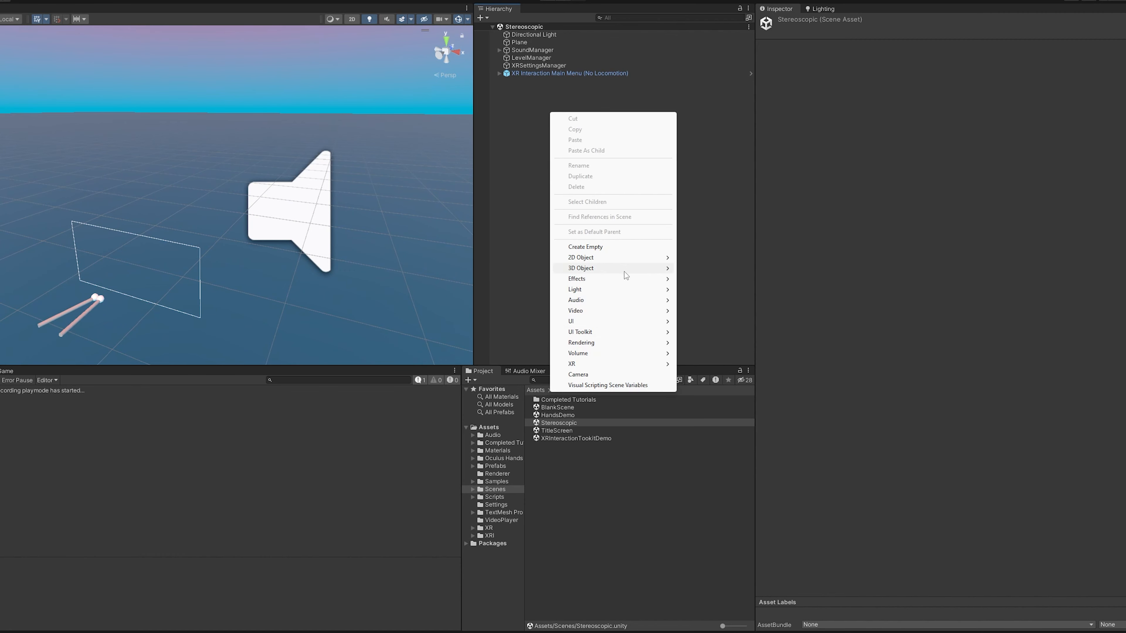
mouse_move(642, 310)
click(706, 311)
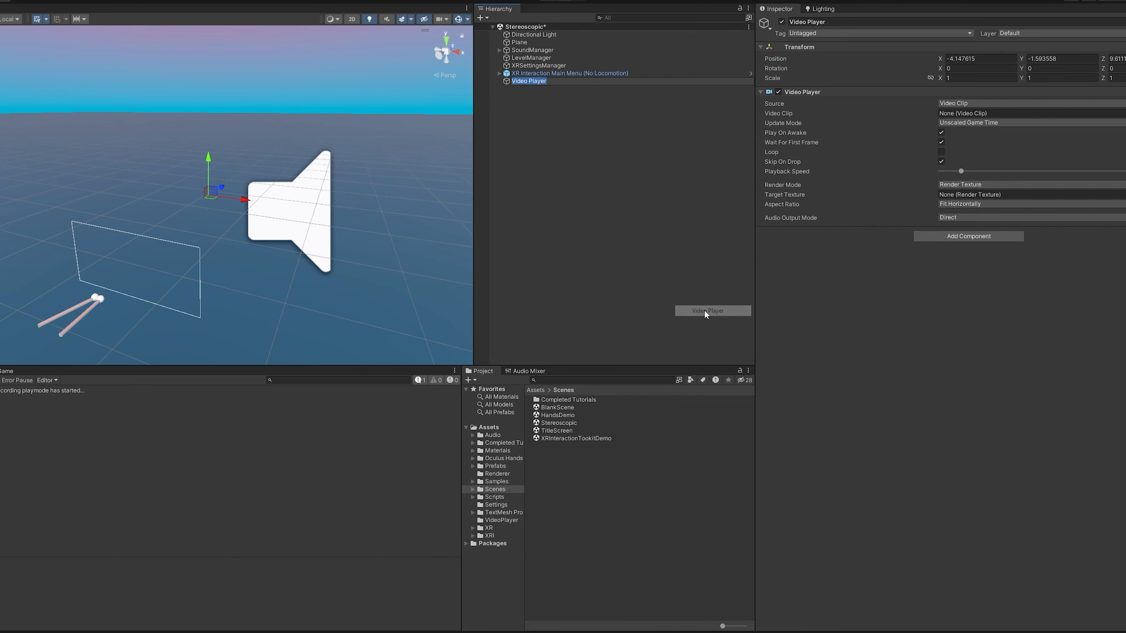
click(595, 134)
click(610, 82)
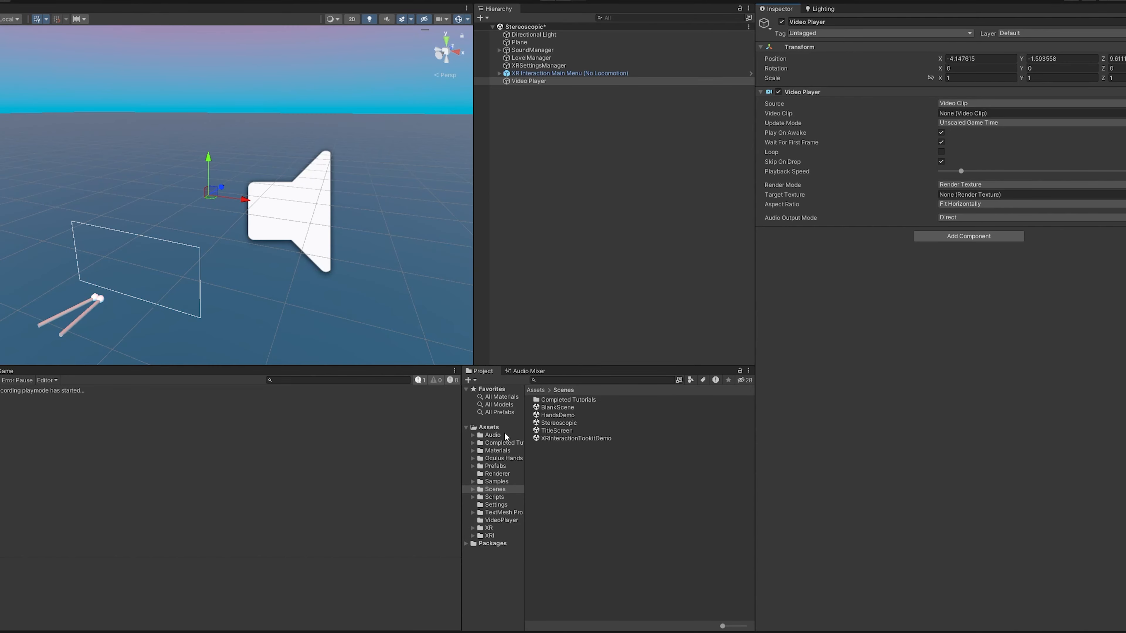
- Create a render texture named RT_Stereoscopic in the root Assets folder
click(499, 427)
right_click(585, 540)
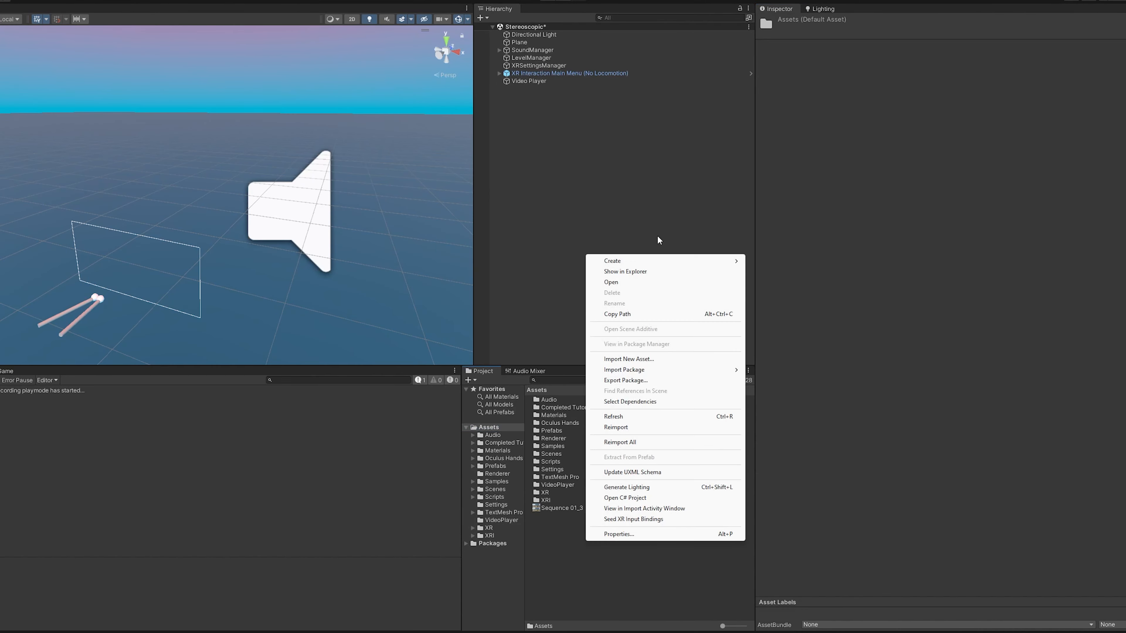
mouse_move(661, 261)
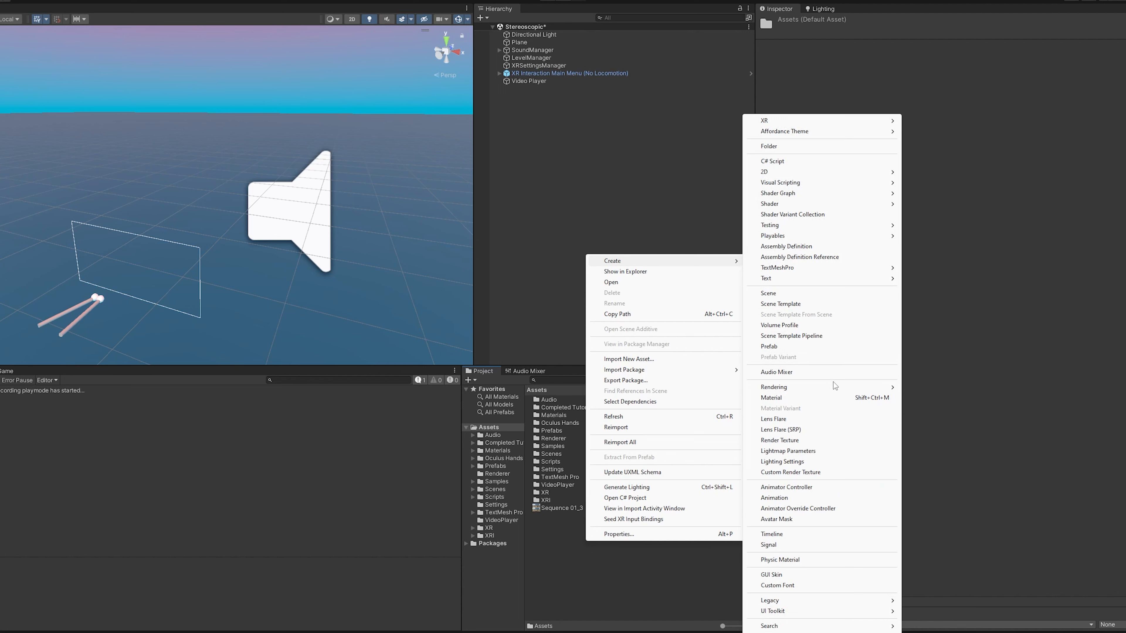
click(815, 440)
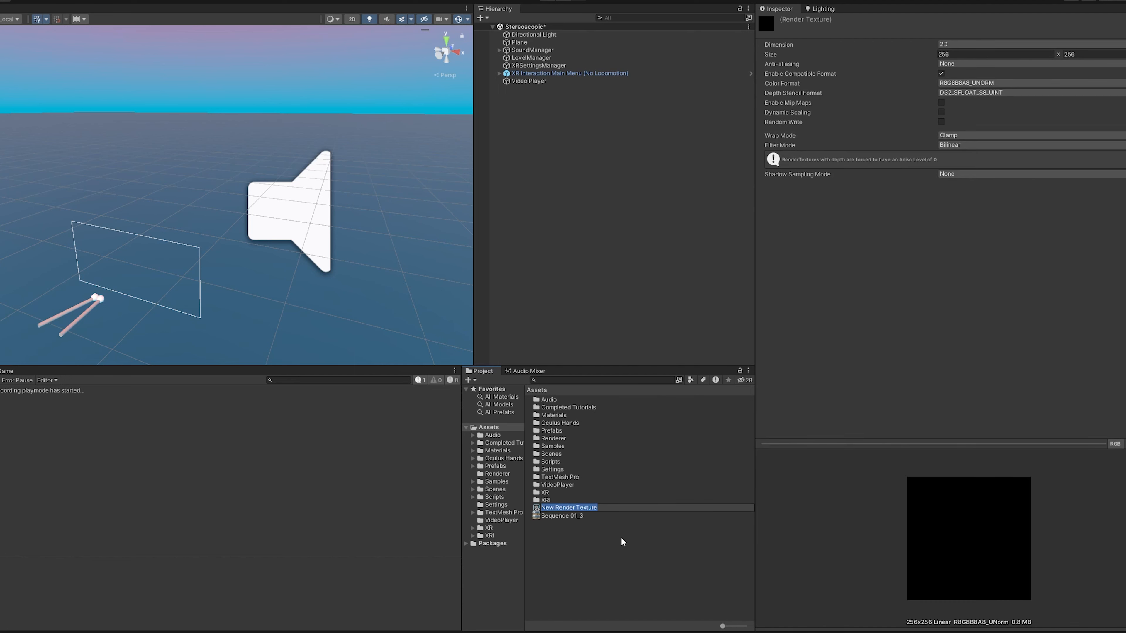
text(RT_Stereoscopic)
key(Return)
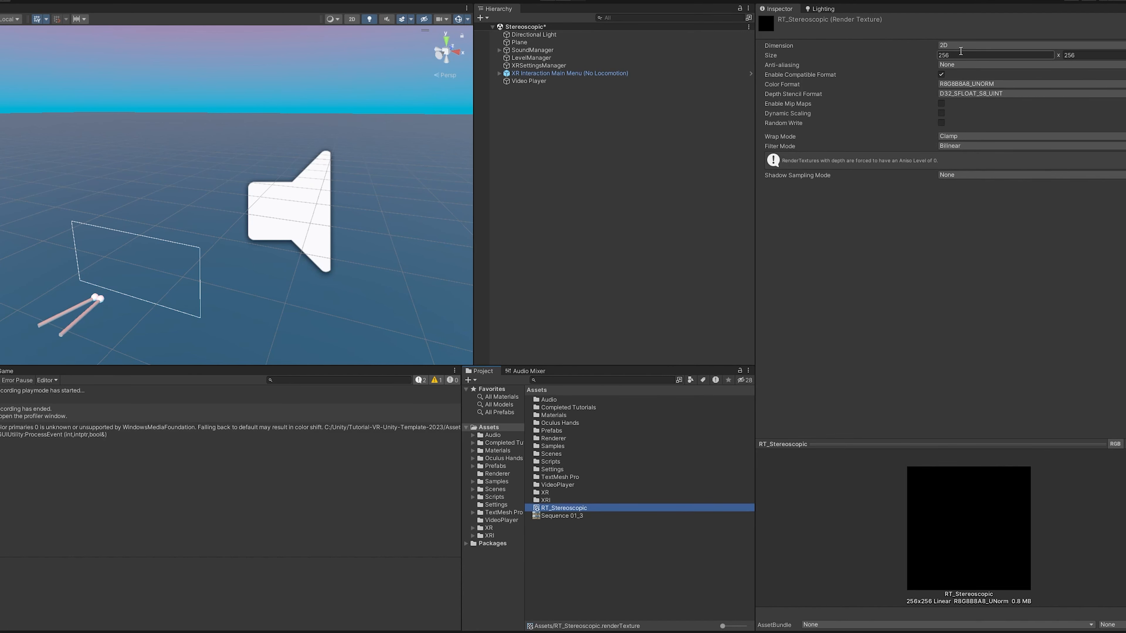
- Check the pixel dimensions of the Sequence 01_3 video clip and set RT_Stereoscopic's size to 2304 x 2304
click(581, 516)
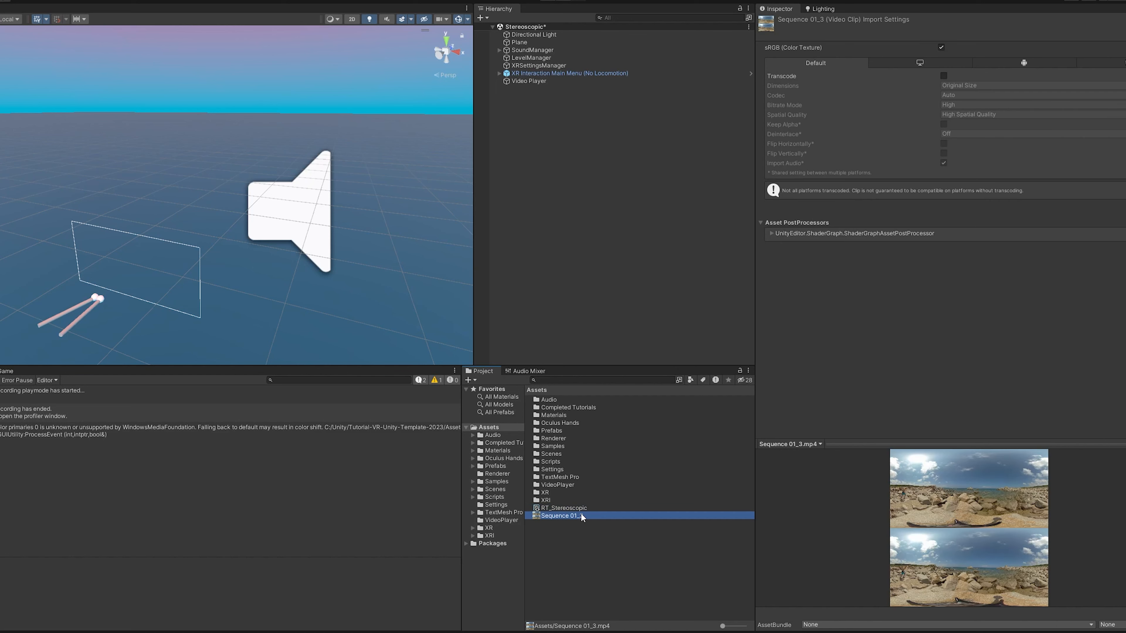
click(807, 444)
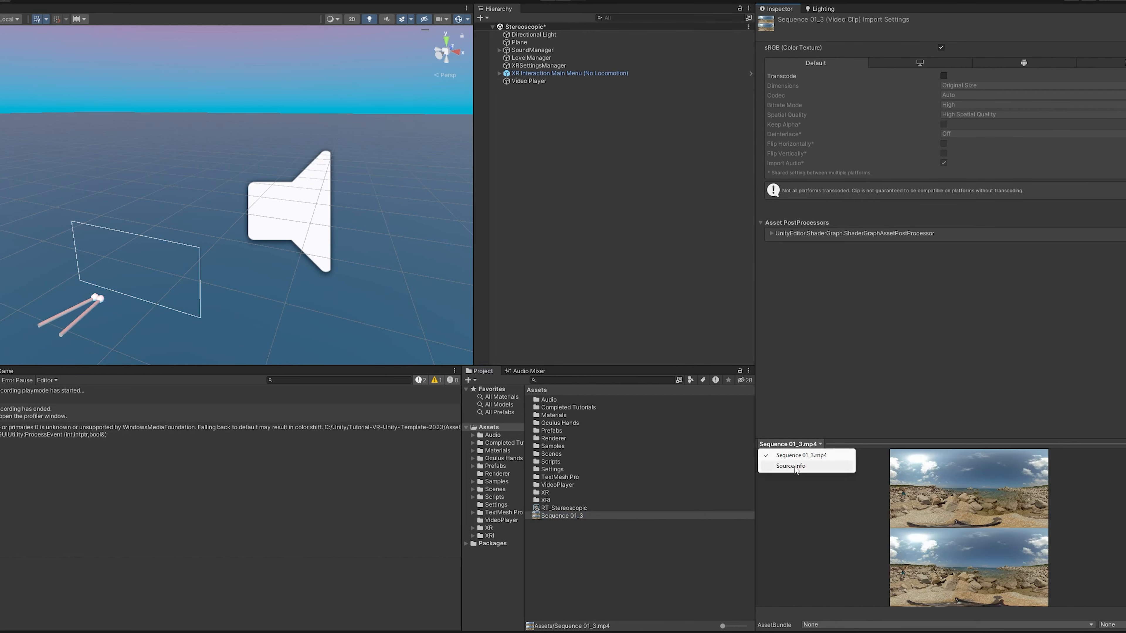
click(800, 466)
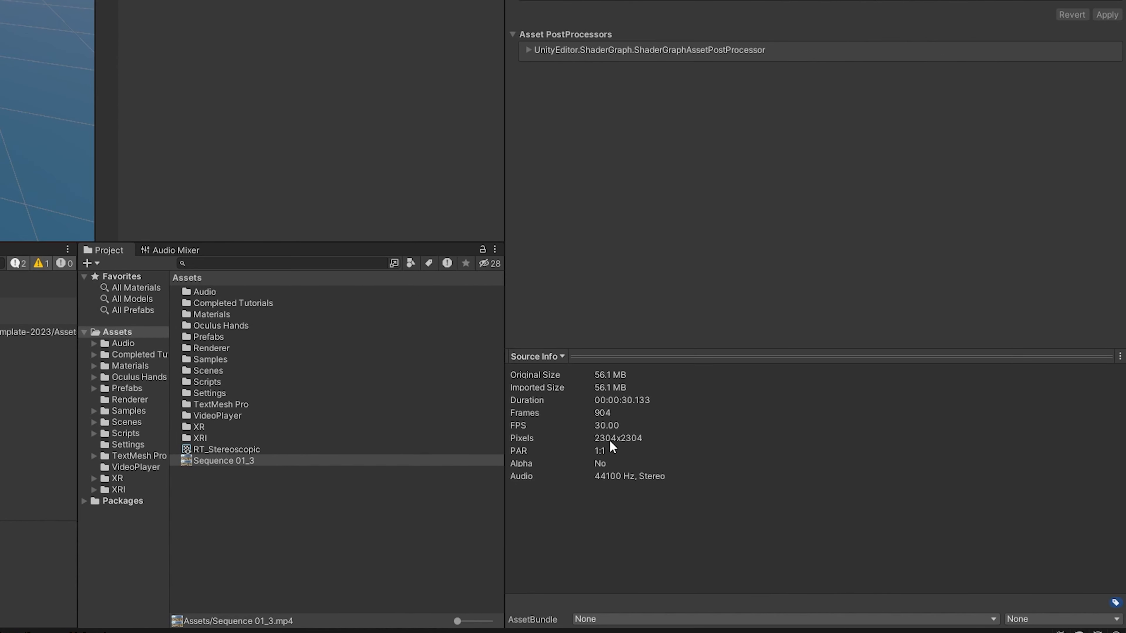
click(339, 450)
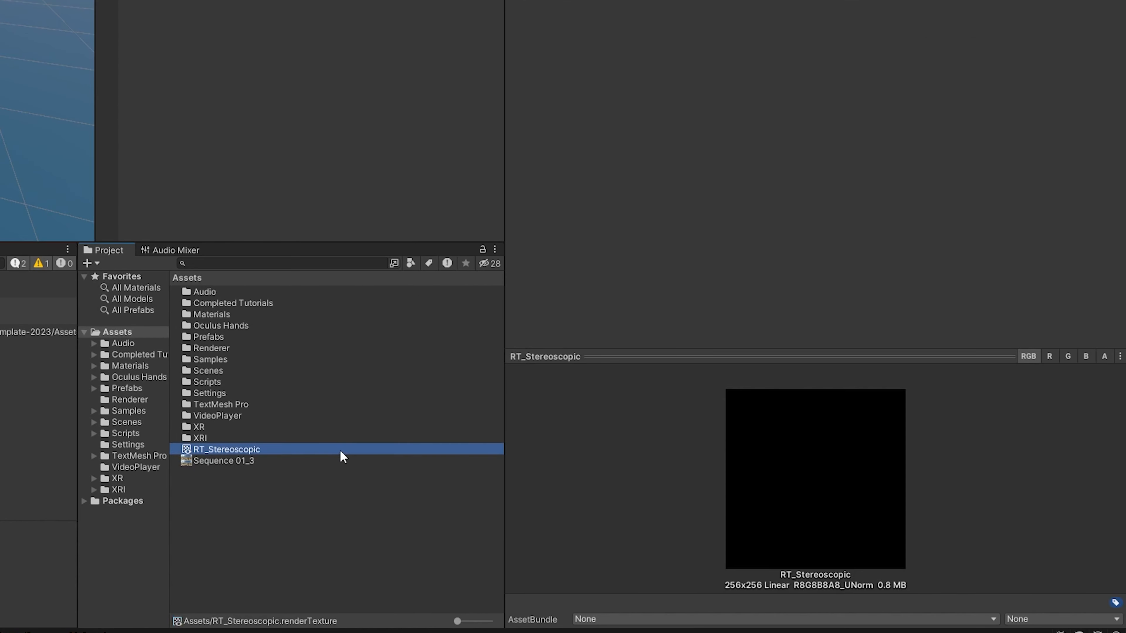
click(814, 0)
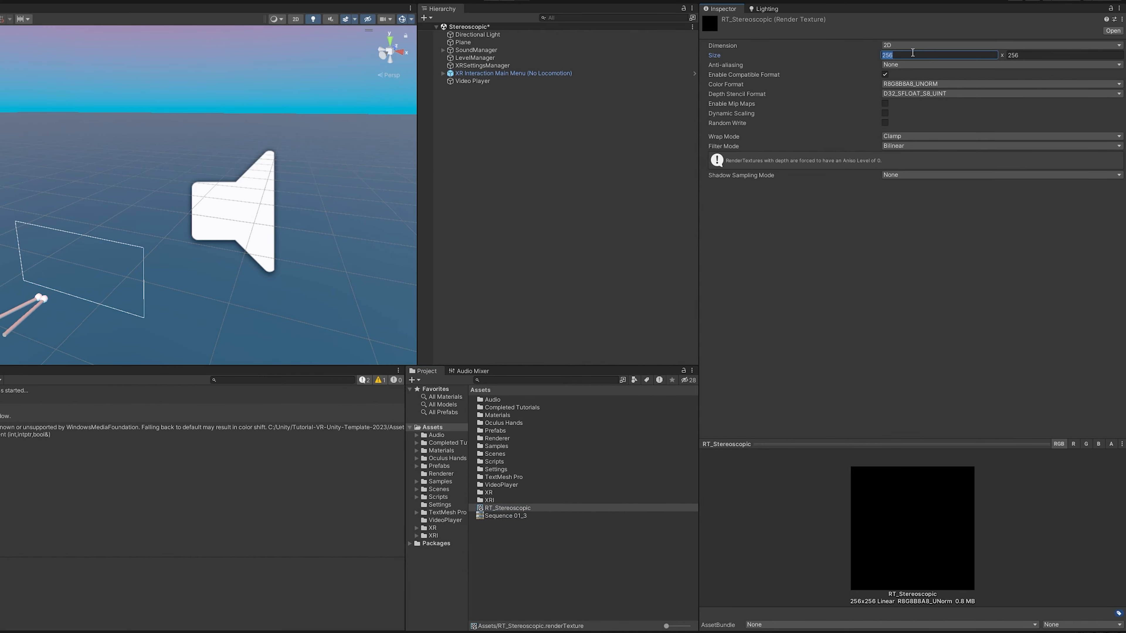
text(2304)
click(1022, 55)
text(230)
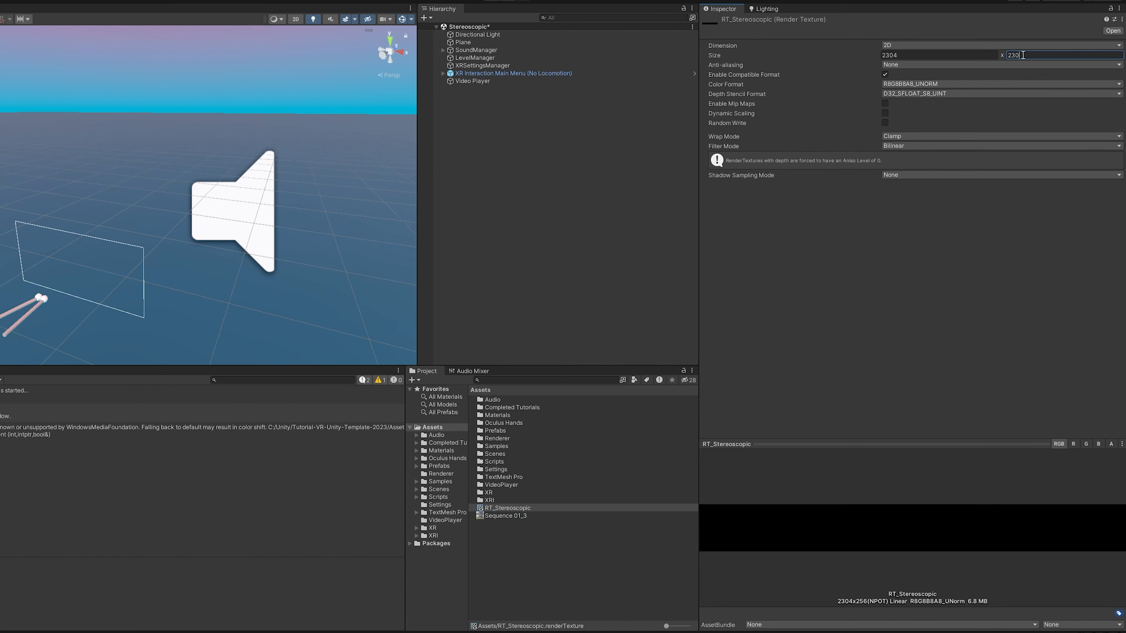
text(4)
key(Return)
click(896, 55)
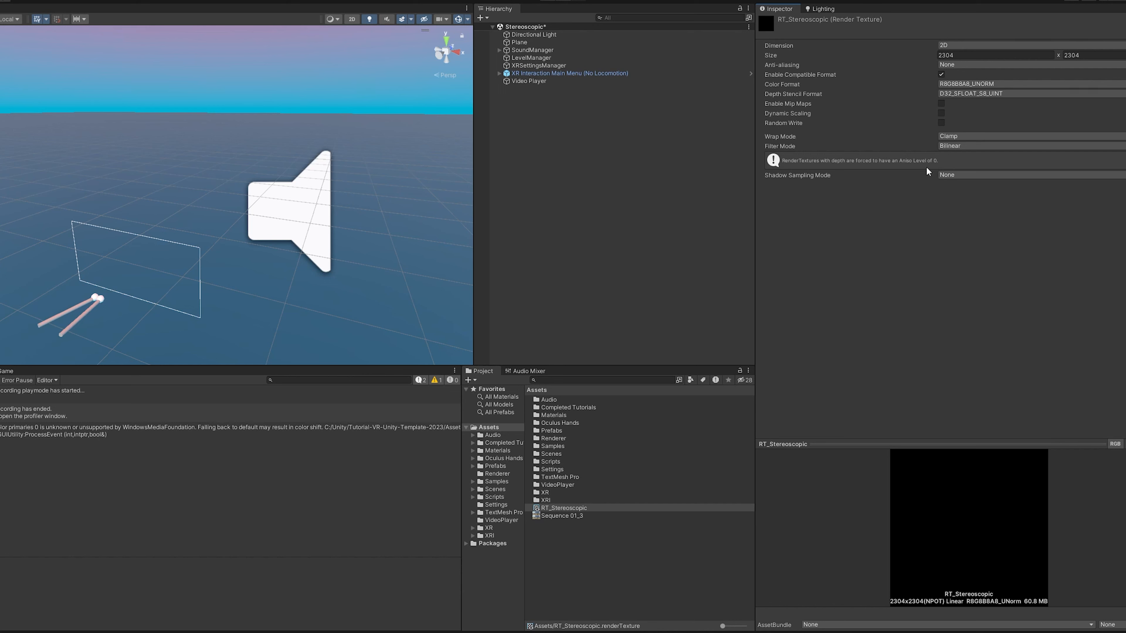
- Import the 360-3D-file-left-eye-top+right-eye-down video into Assets and examine the related console messages
drag(638, 621, 576, 512)
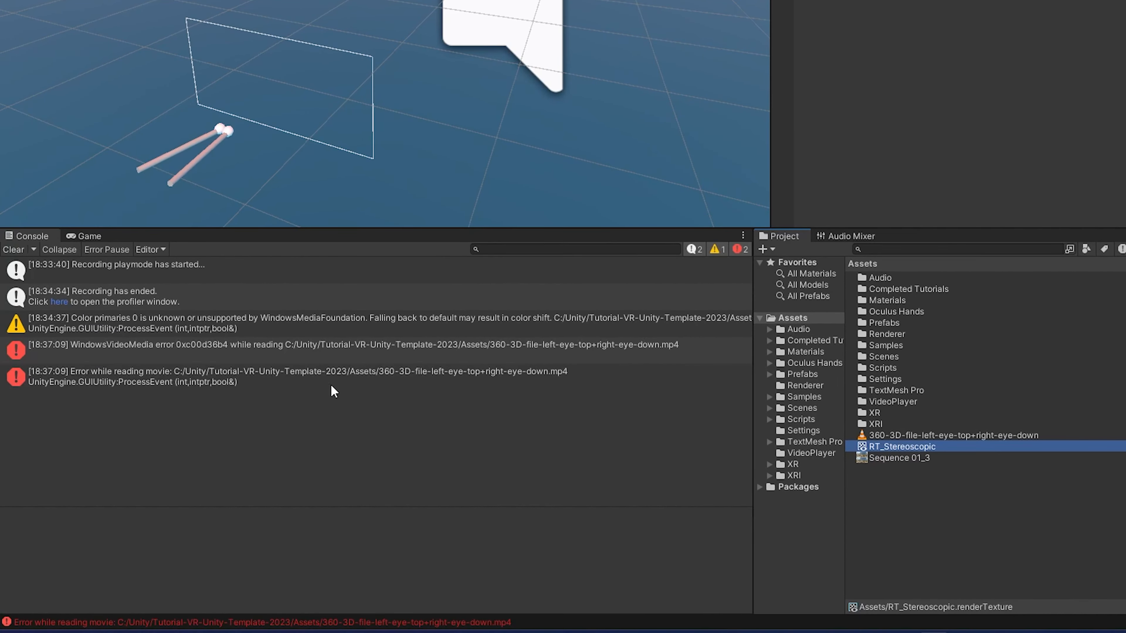
click(332, 385)
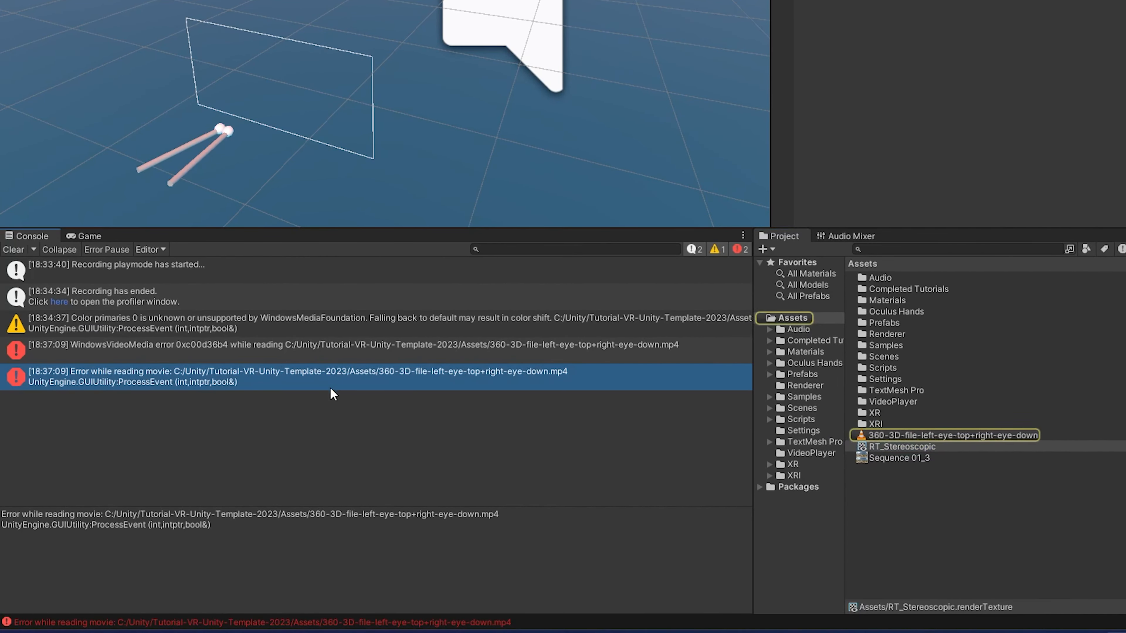
click(312, 353)
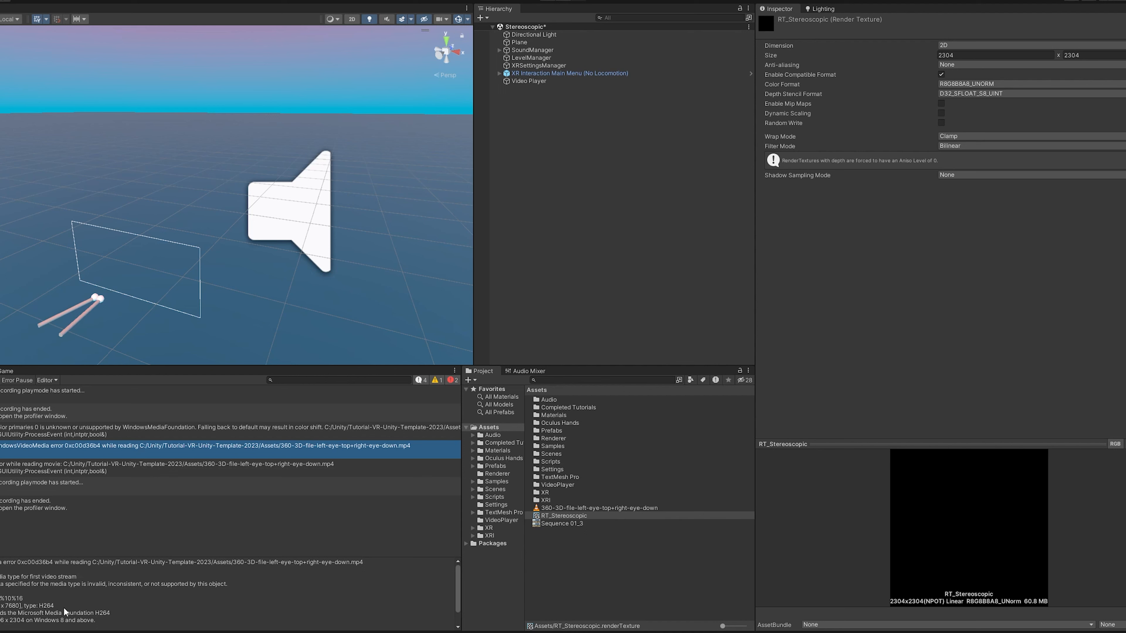
click(566, 523)
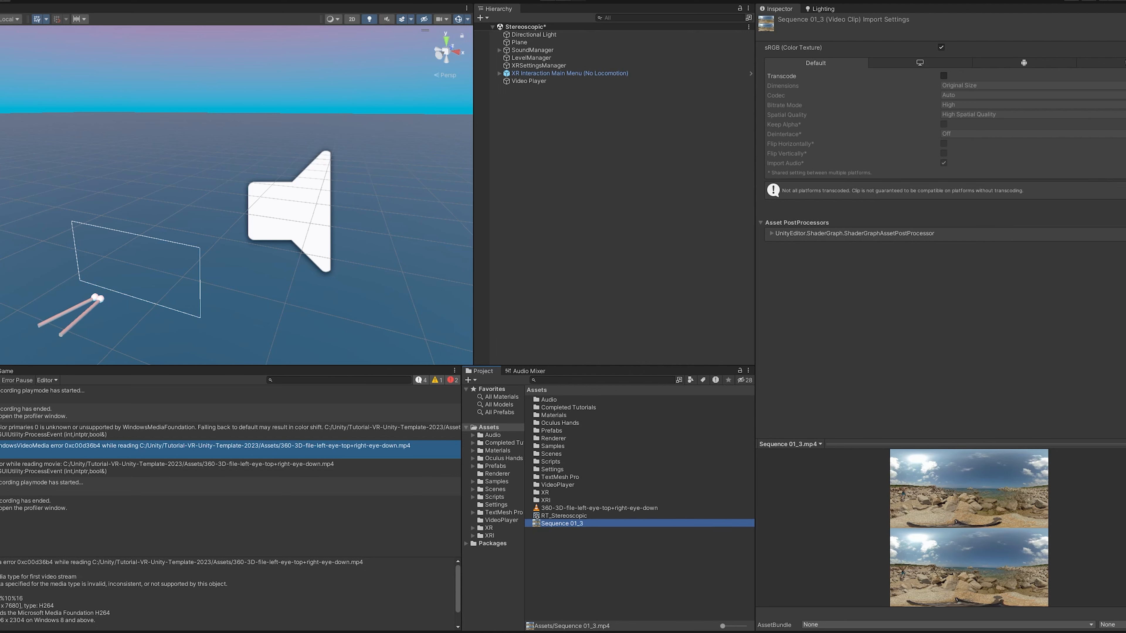
- Delete the 360-3D-file-left-eye-top+right-eye-down video from the Assets folder
click(584, 509)
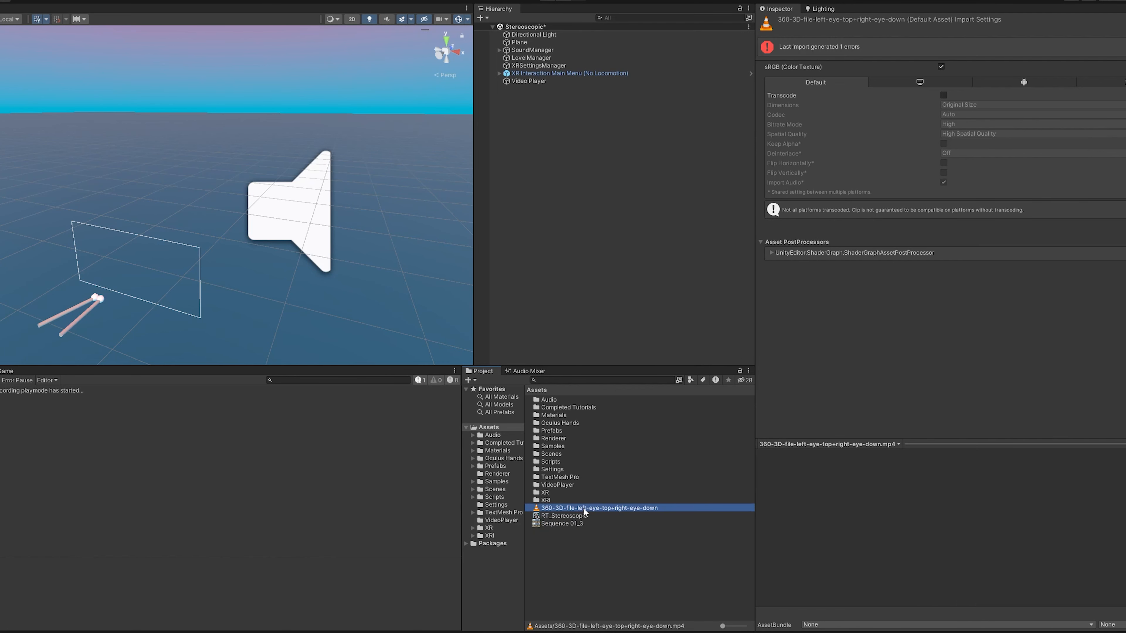
key(Delete)
click(584, 330)
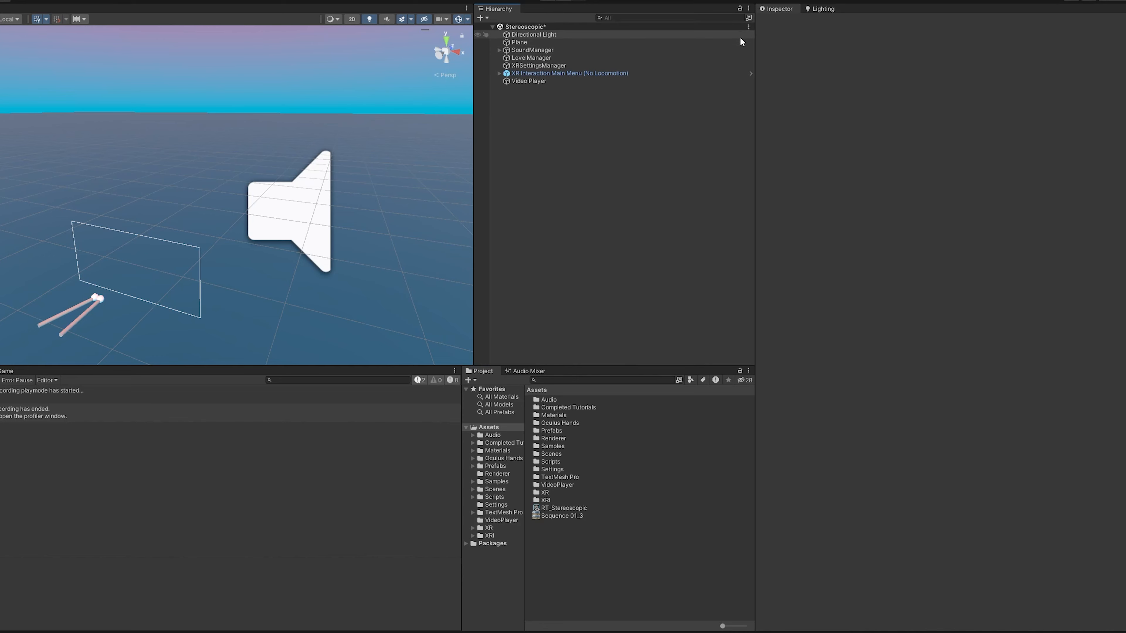
- Open the scene's environment lighting settings and examine the Skybox Material assignment
click(133, 0)
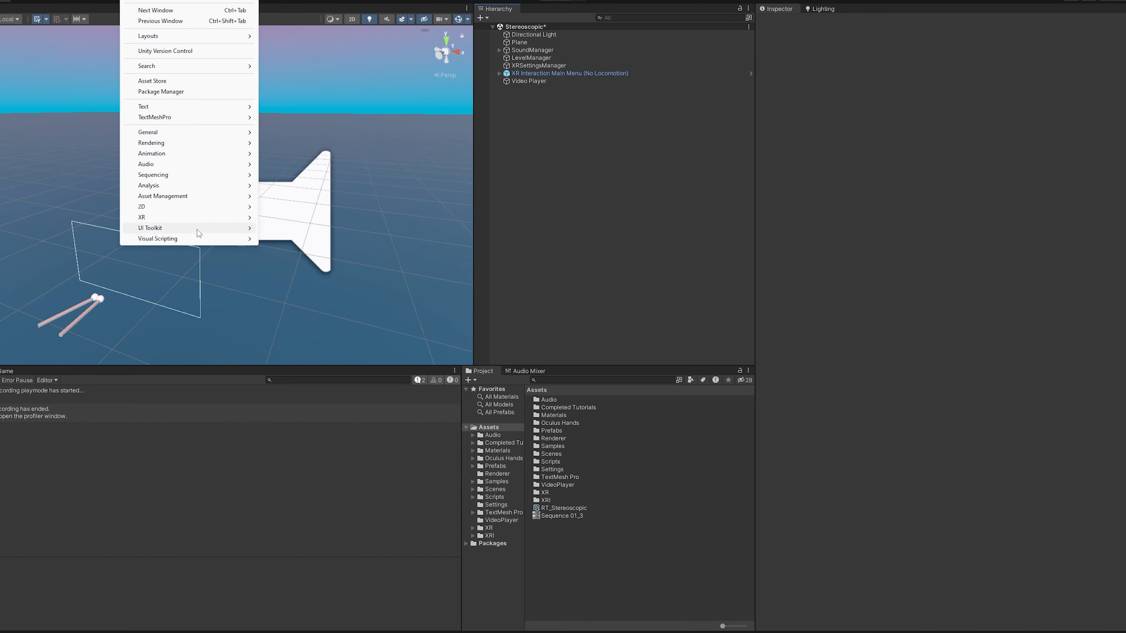
mouse_move(188, 146)
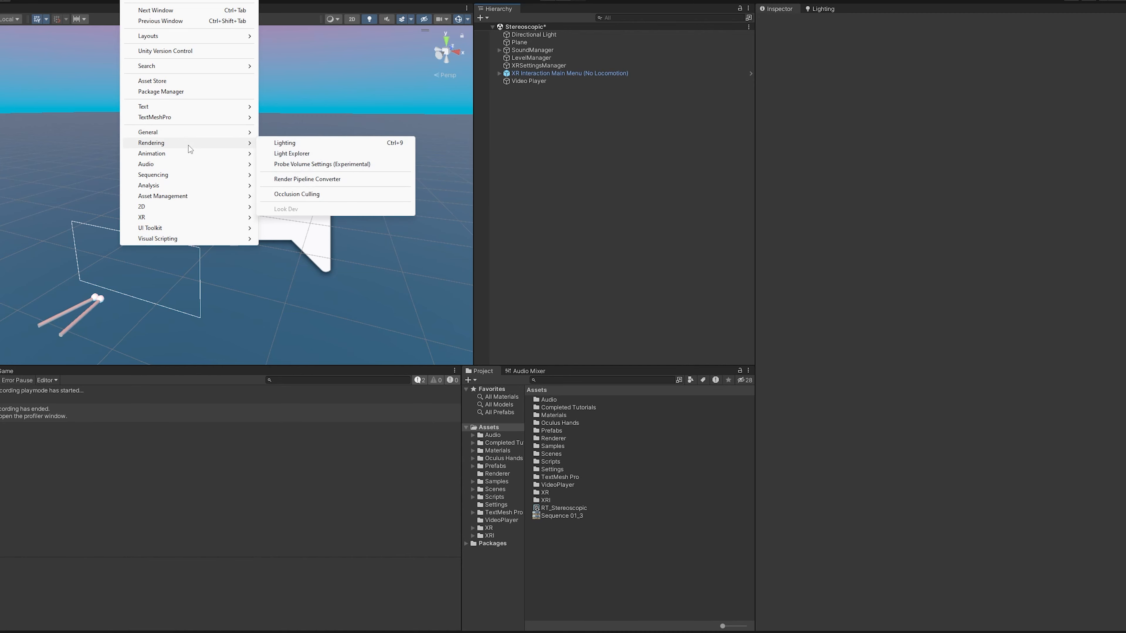
right_drag(366, 90, 396, 6)
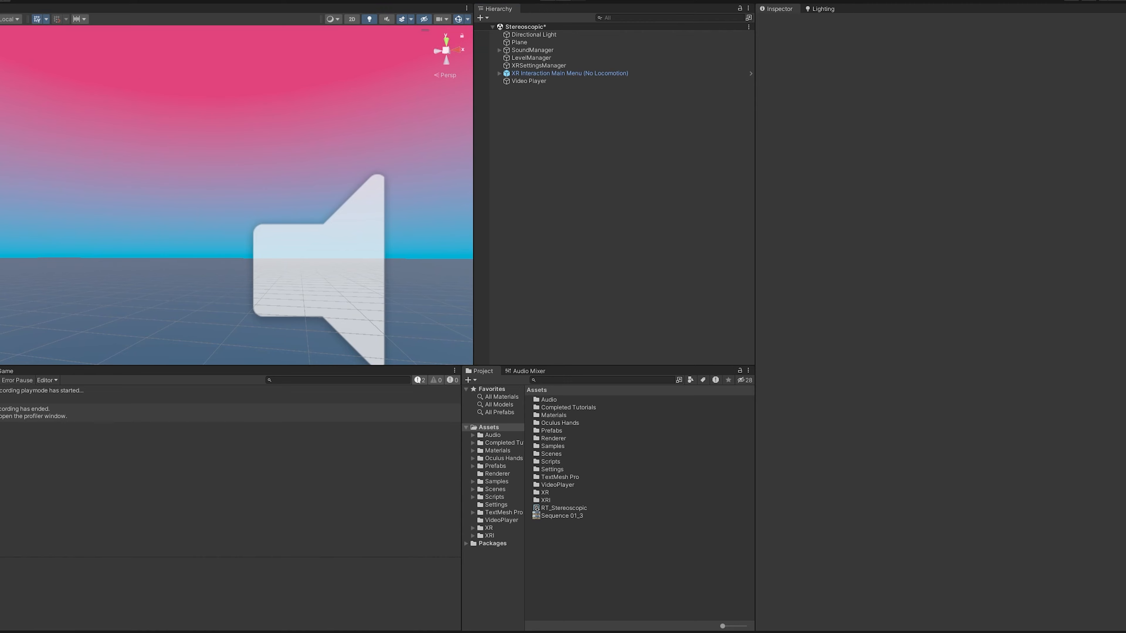
click(132, 0)
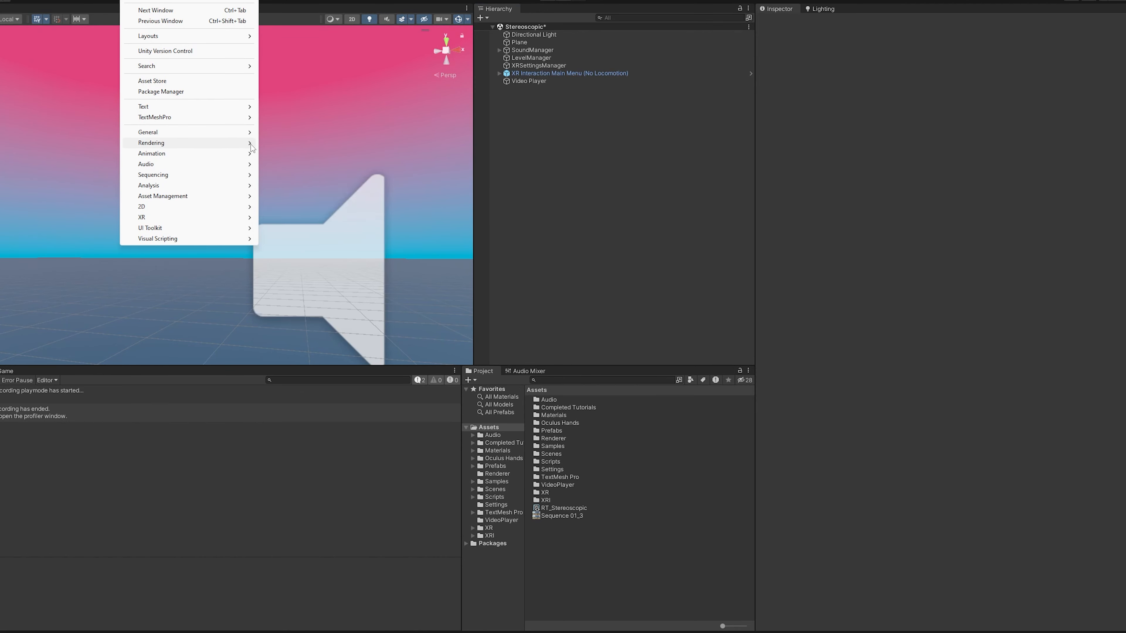
mouse_move(251, 148)
click(318, 147)
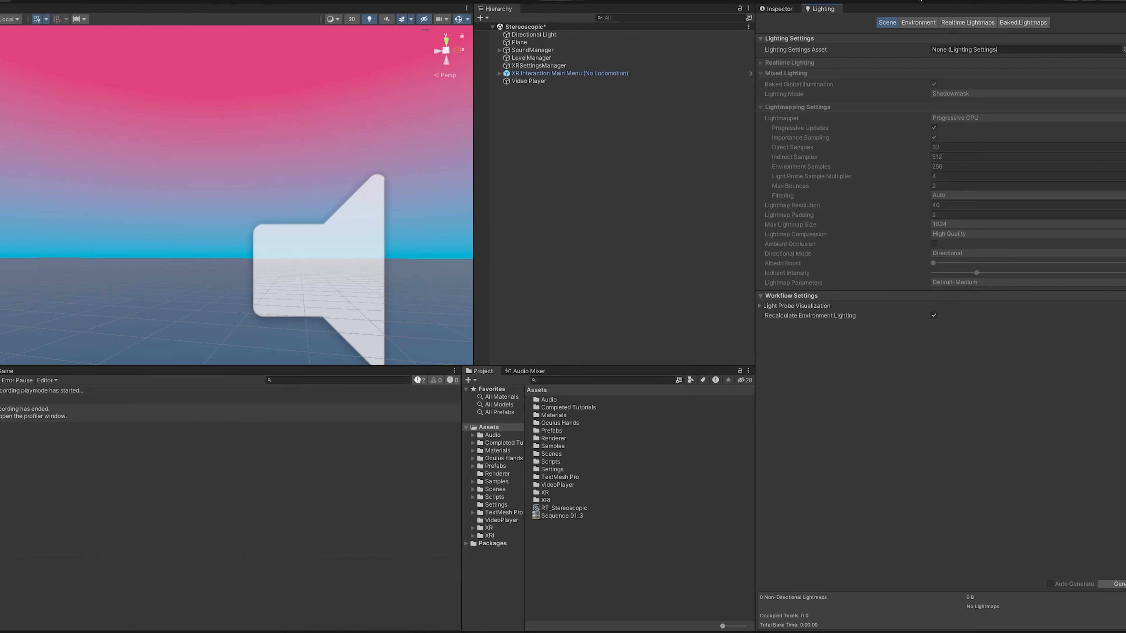
click(917, 23)
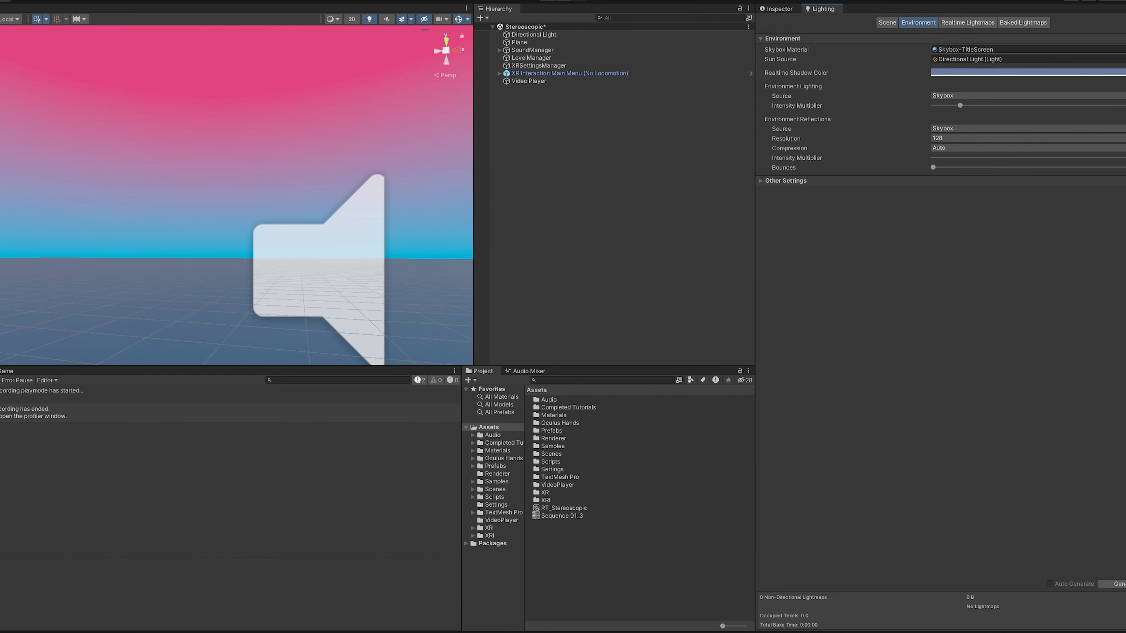
click(1124, 49)
click(999, 186)
- Create a material named StereoscopicSkybox in the root Assets folder
right_click(573, 539)
mouse_move(670, 258)
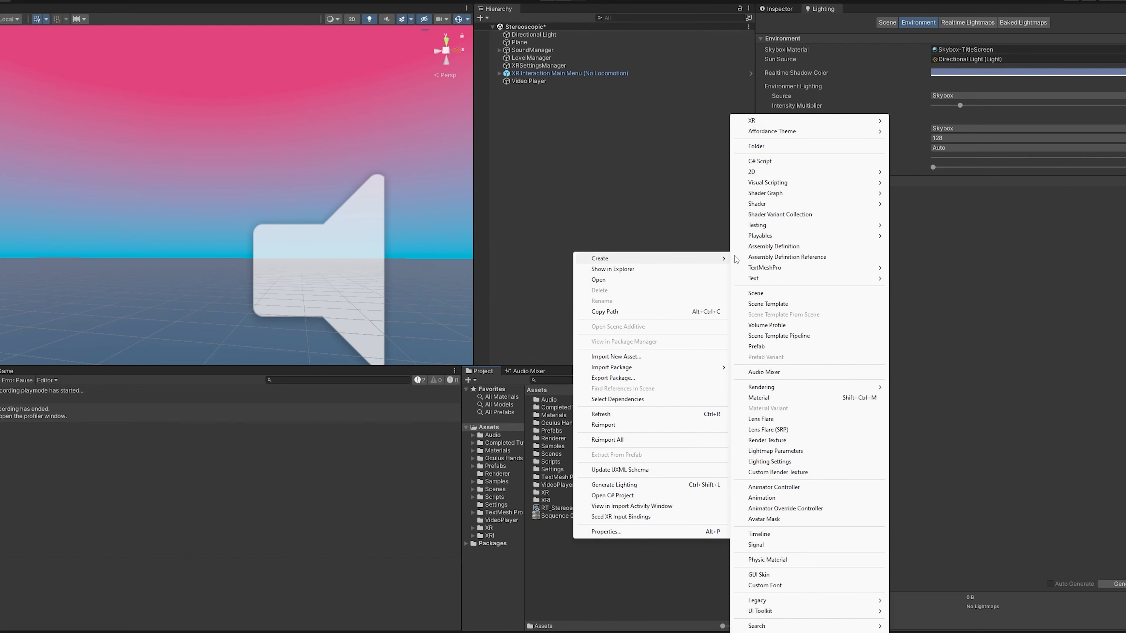
click(759, 398)
text(Stereoscopic)
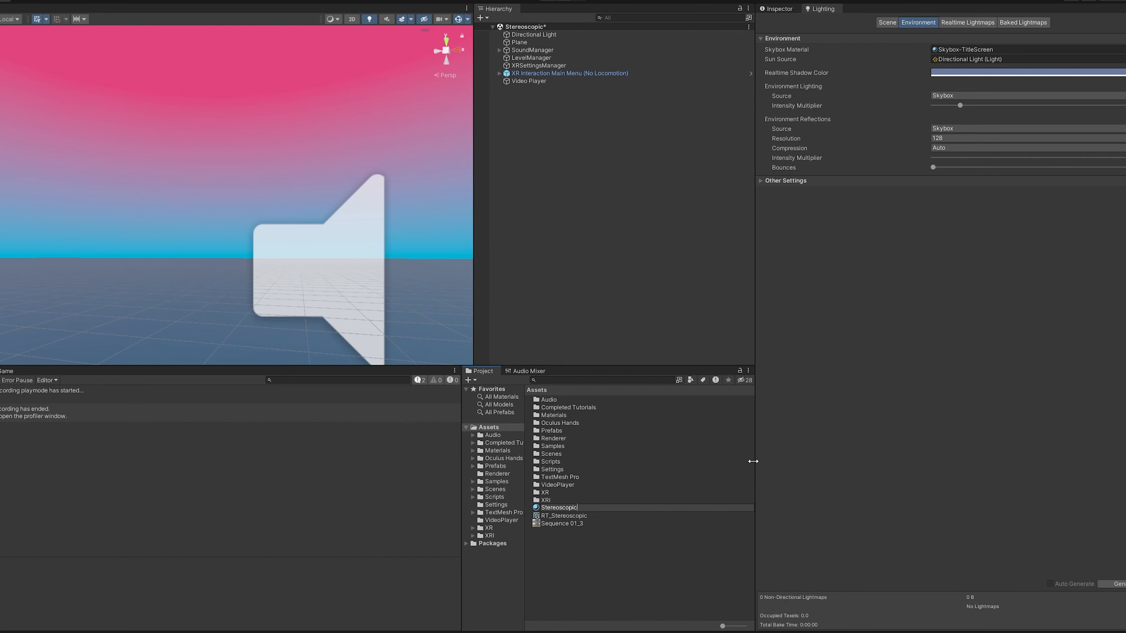
text(Skybox)
key(Return)
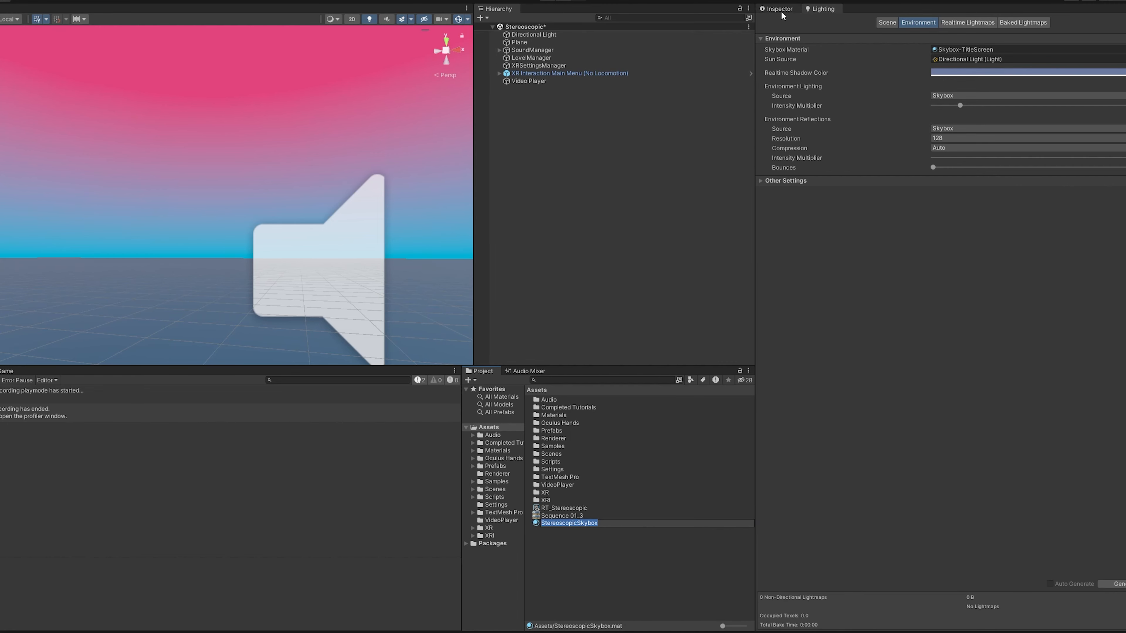
- Set the StereoscopicSkybox material's shader to Skybox/Panoramic and assign RT_Stereoscopic as its Spherical (HDR) texture
click(780, 10)
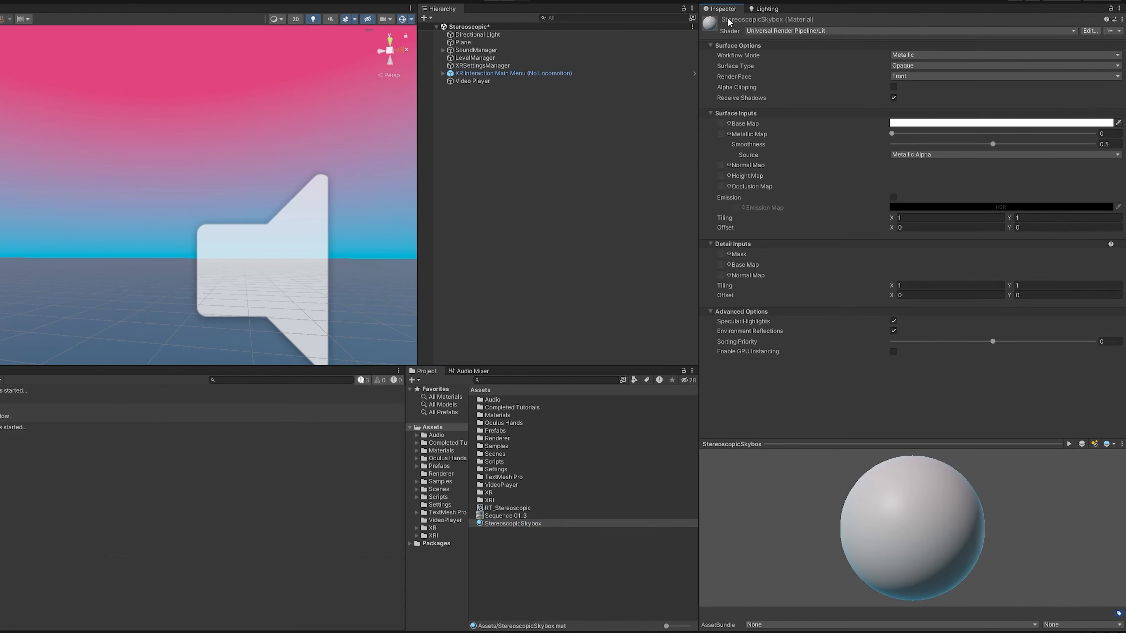
click(916, 32)
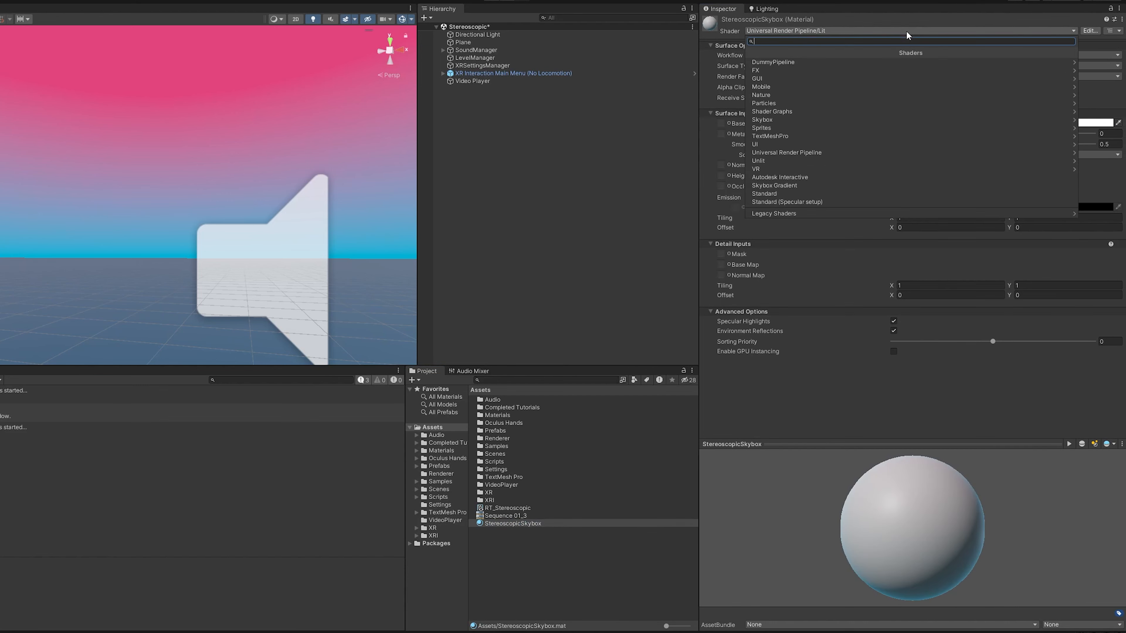
click(791, 119)
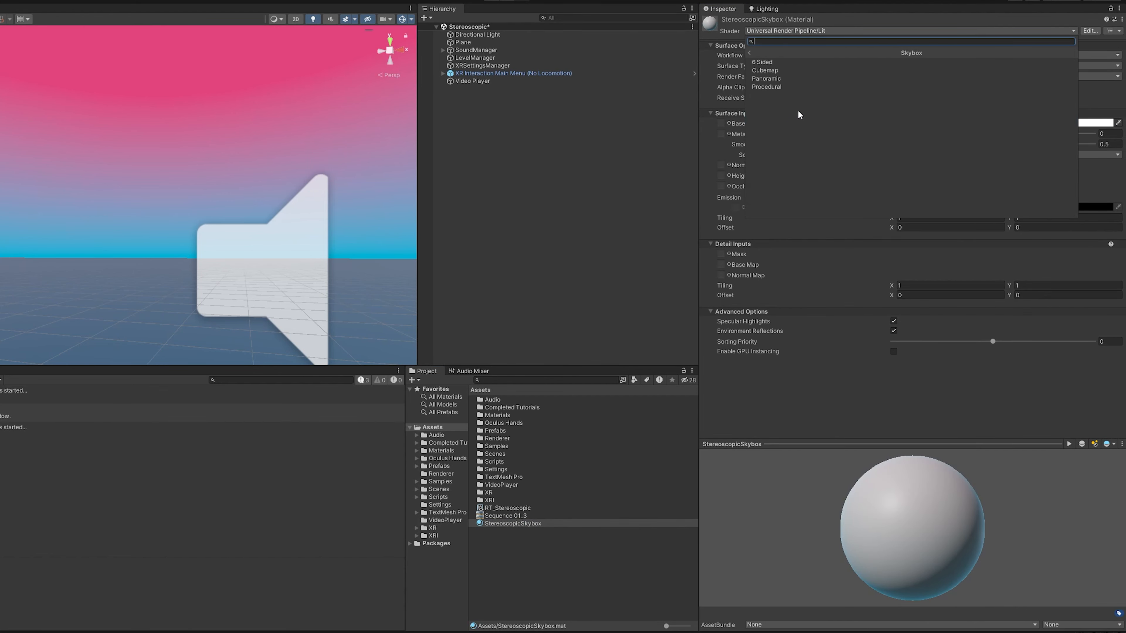
click(793, 79)
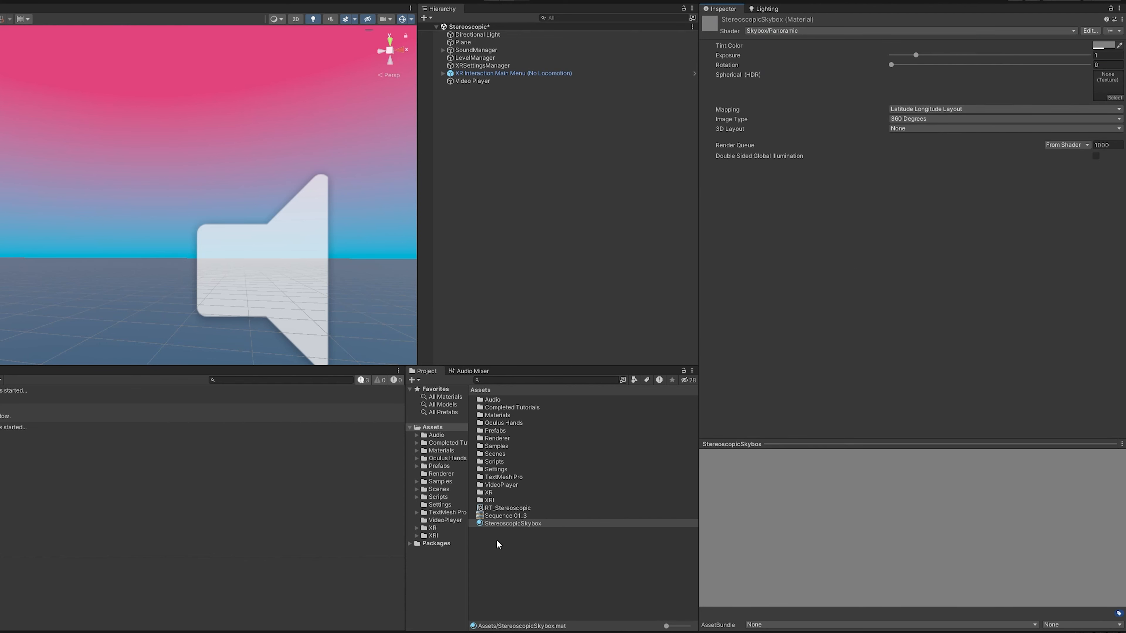
drag(516, 509, 1109, 84)
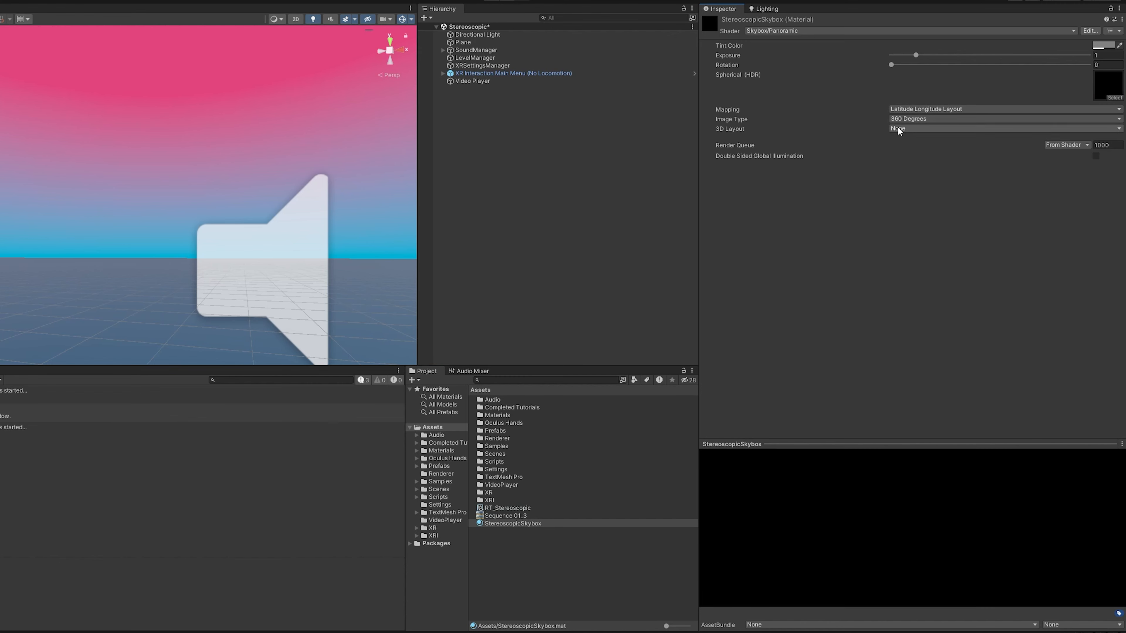
- Check the frame layout of the Sequence 01_3 video and set the StereoscopicSkybox material's 3D Layout to Over Under
click(509, 516)
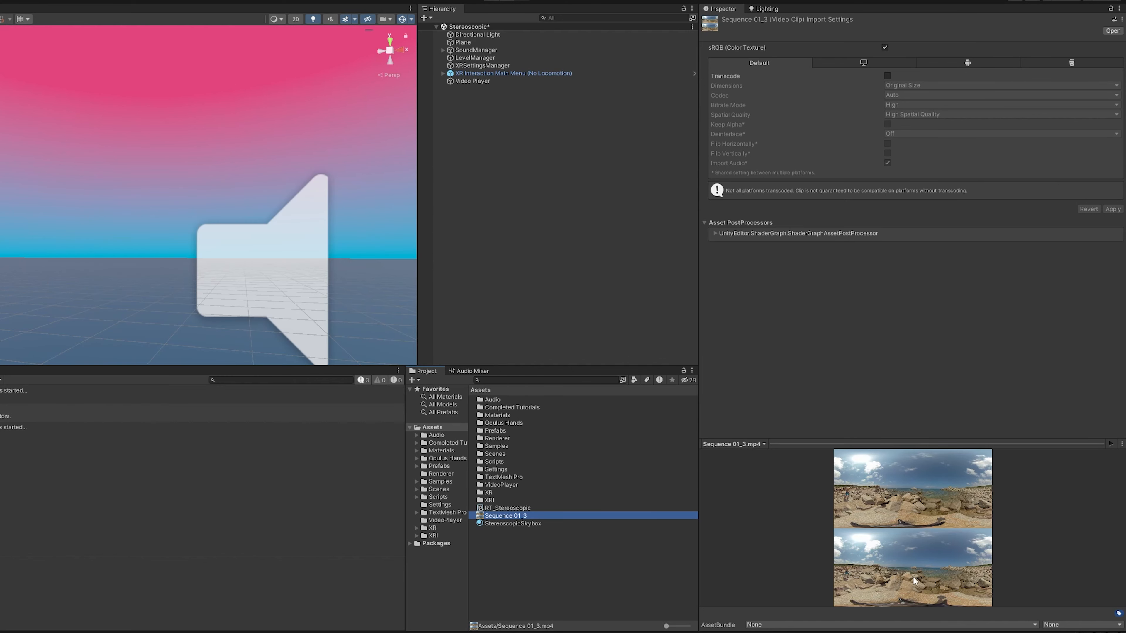
click(518, 524)
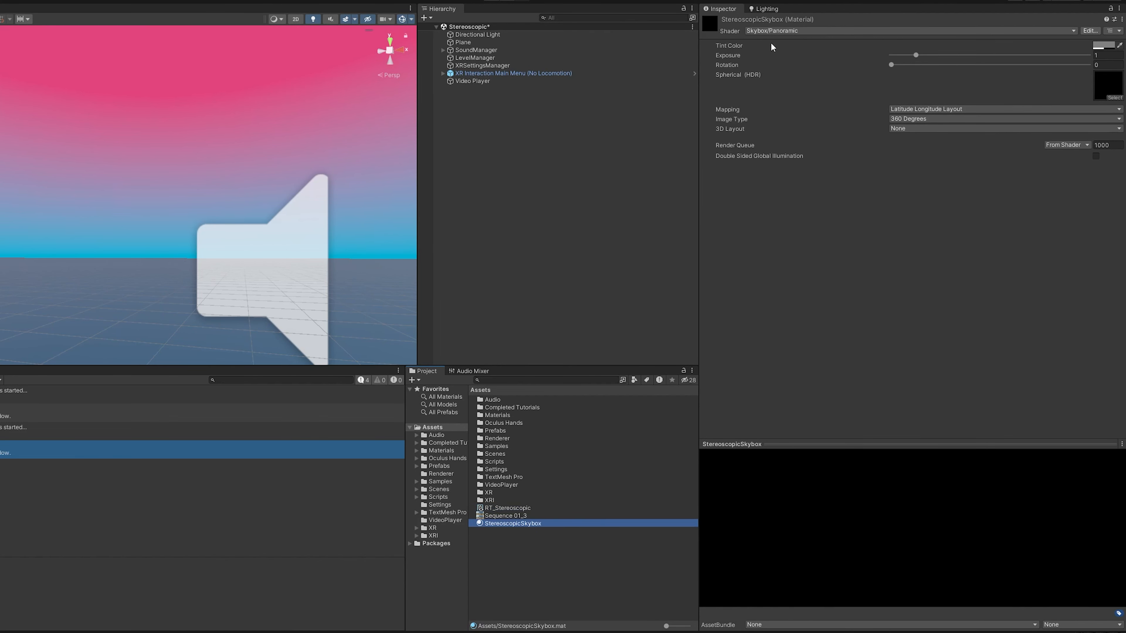
click(922, 129)
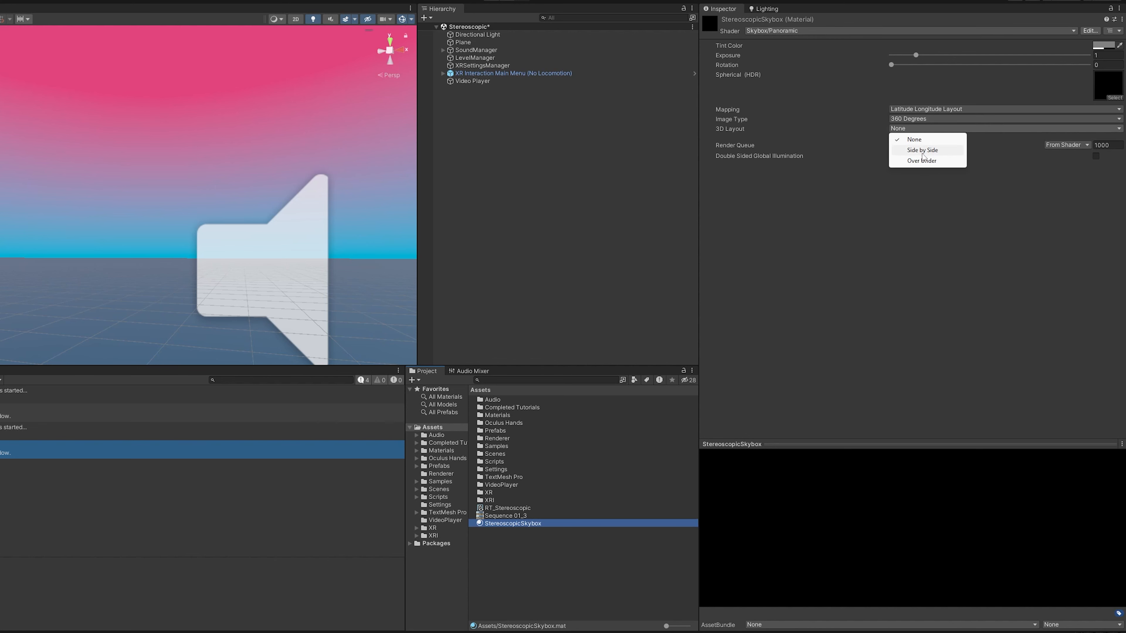
click(999, 235)
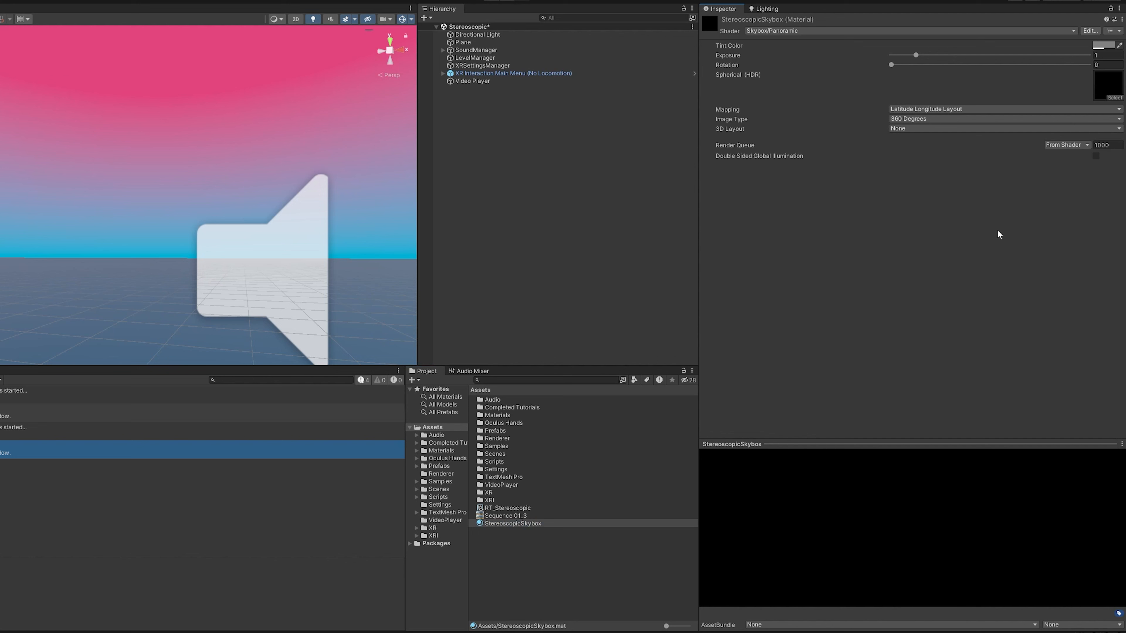
click(942, 129)
click(922, 162)
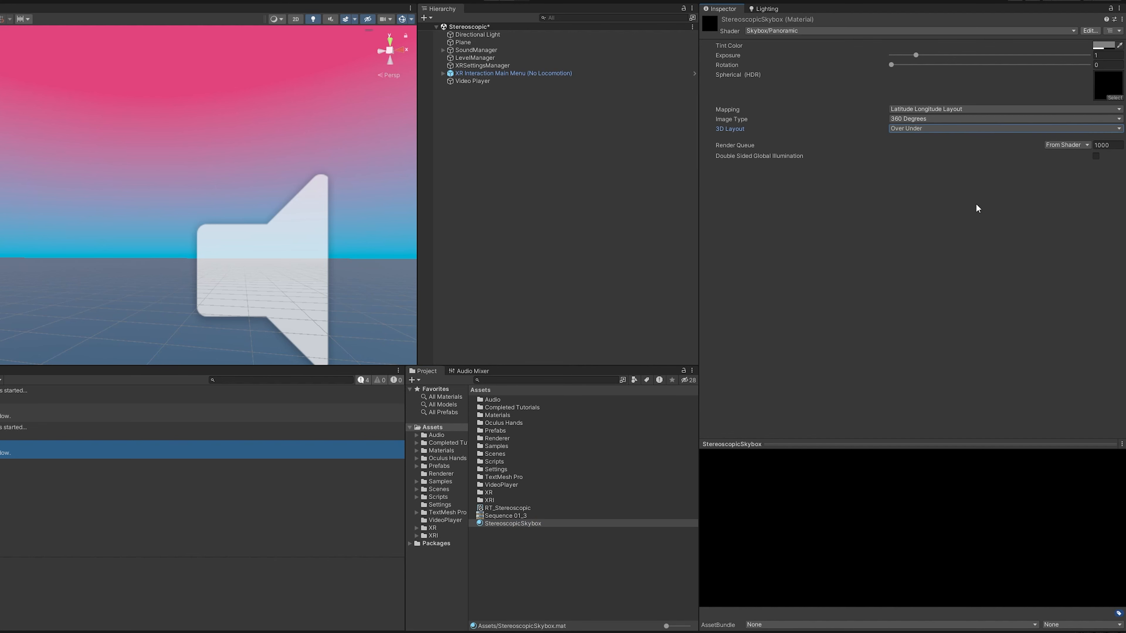
click(977, 205)
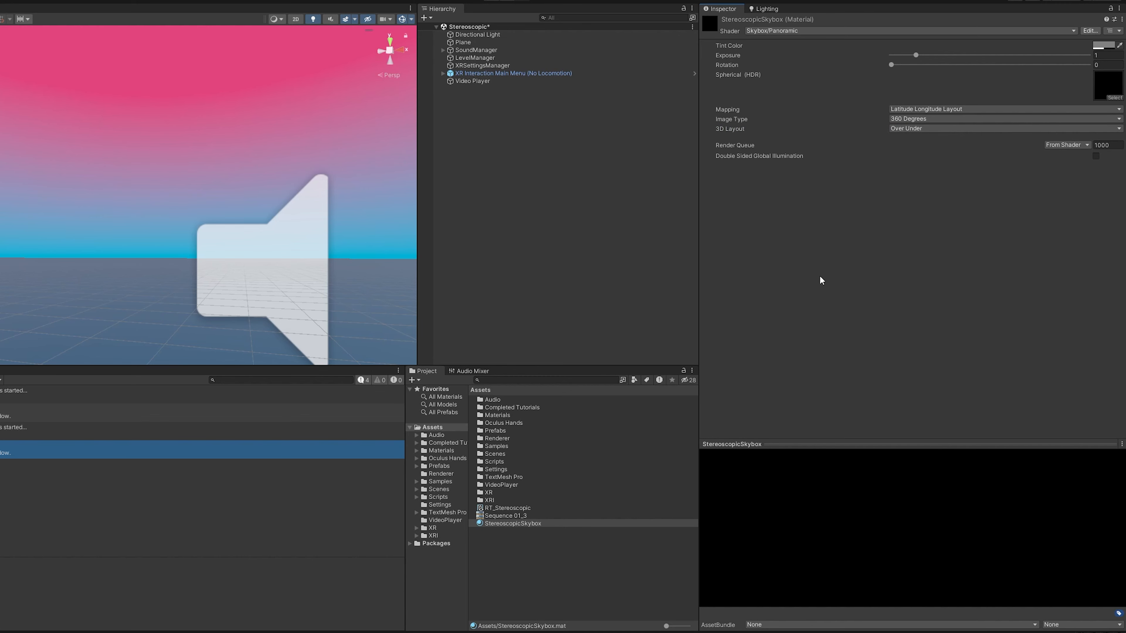
- Assign StereoscopicSkybox as the Skybox Material in the scene's environment lighting settings
click(765, 9)
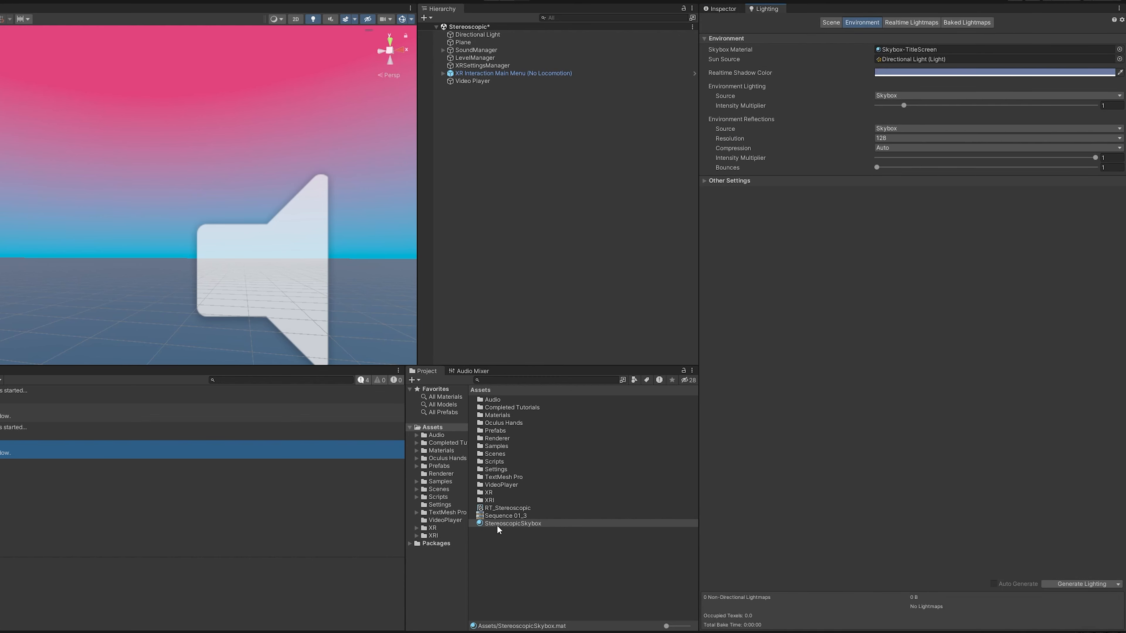
drag(769, 350, 928, 49)
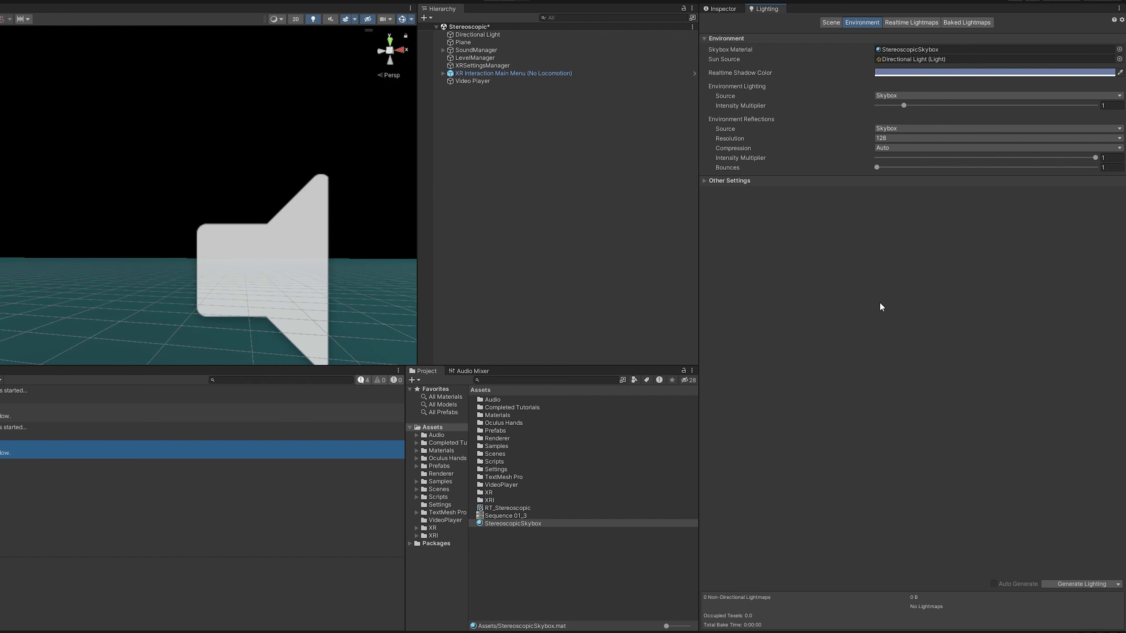
- Assign Sequence 01_3 as the Video Player object's video clip and RT_Stereoscopic as its target texture
click(472, 81)
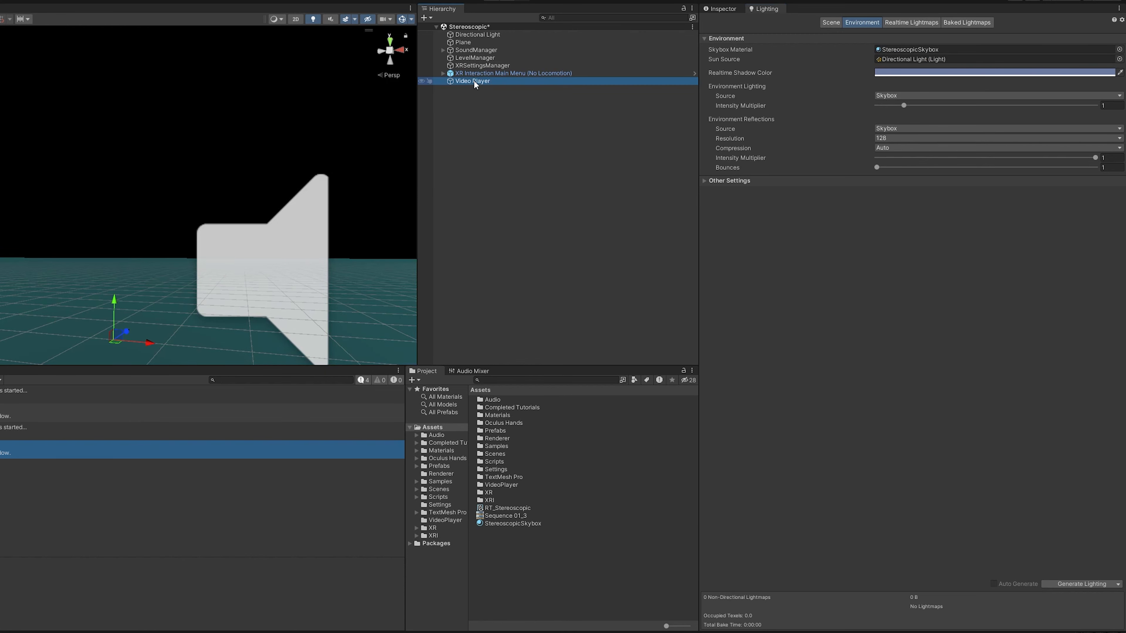
click(721, 8)
drag(506, 517, 908, 115)
drag(496, 509, 994, 194)
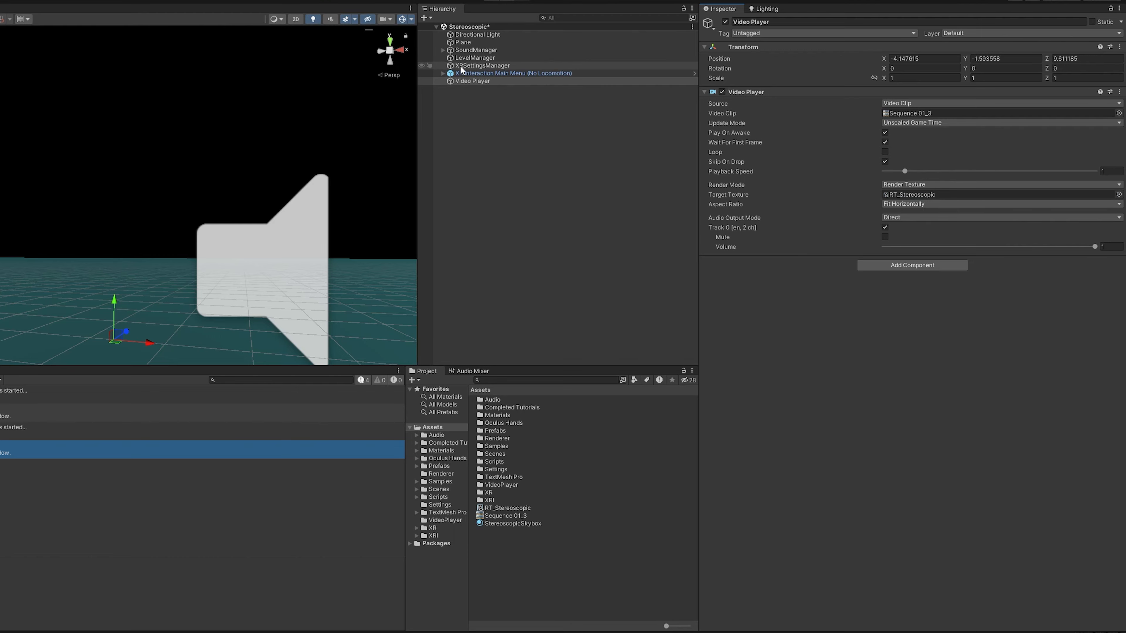
- Deactivate the Plane floor object in the scene
click(462, 43)
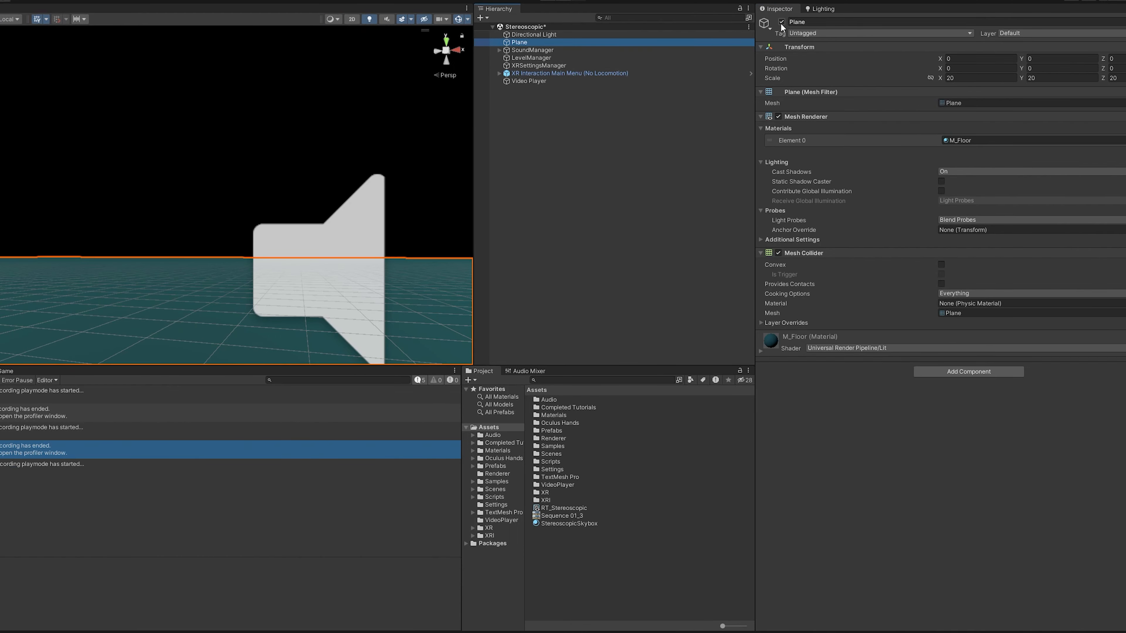
click(782, 22)
mouse_move(260, 256)
right_down()
mouse_move(245, 274)
mouse_move(257, 272)
right_up()
key(w)
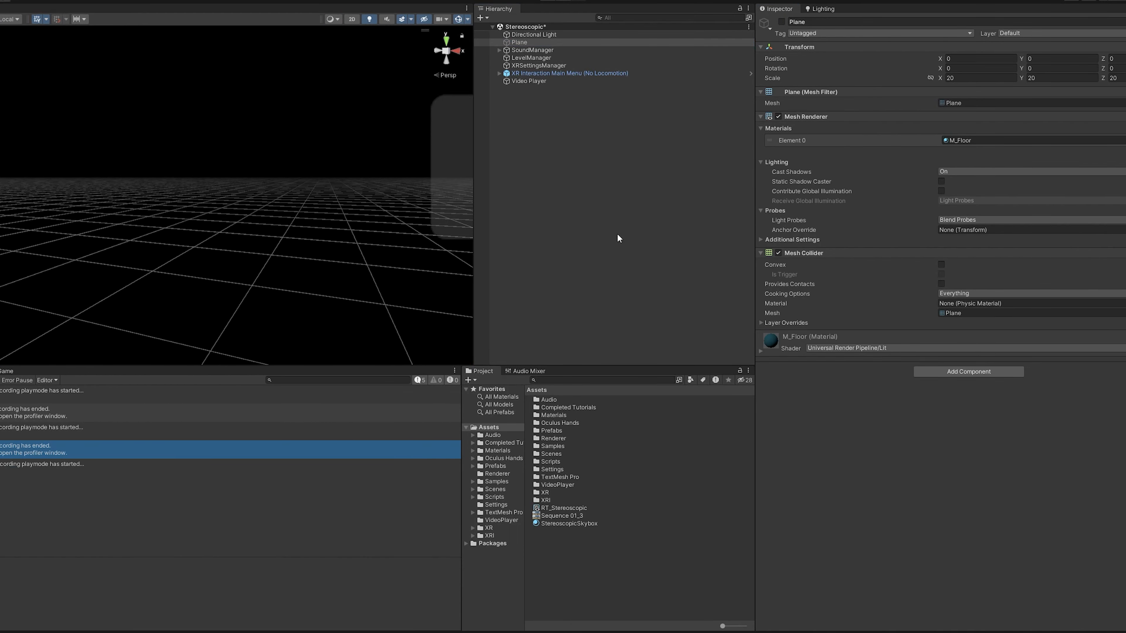